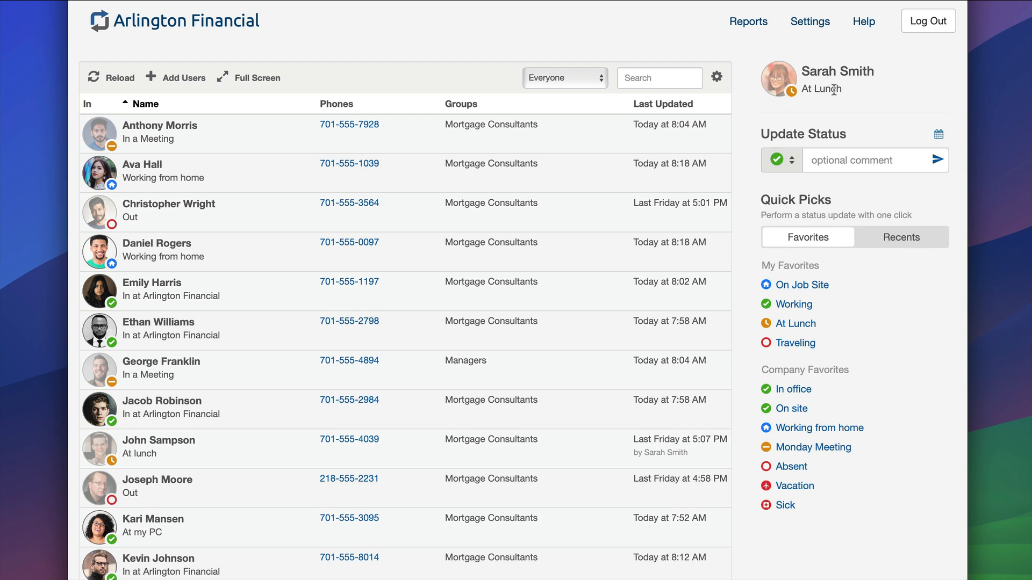
Step: Check the Scheduled Statuses feature in the company settings, then return to the status board
{"action": "left_click", "coordinate": [808, 27]}
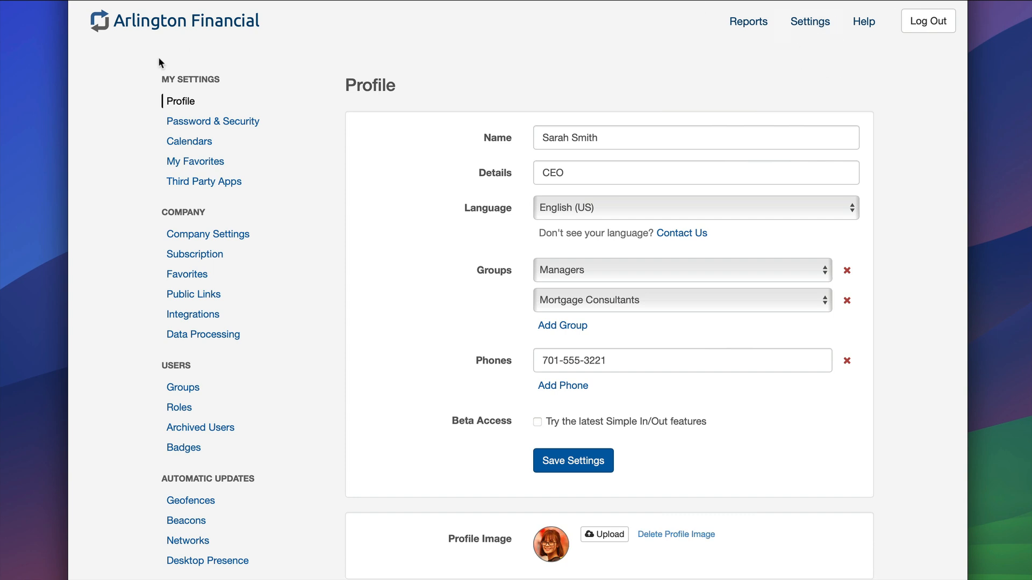
{"action": "left_click", "coordinate": [185, 237]}
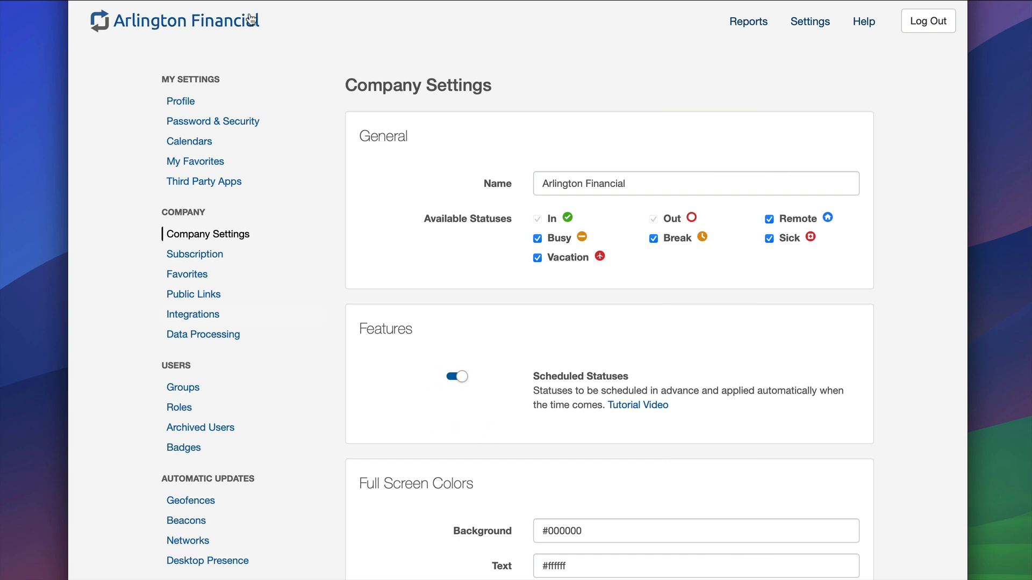
{"action": "left_click", "coordinate": [210, 17]}
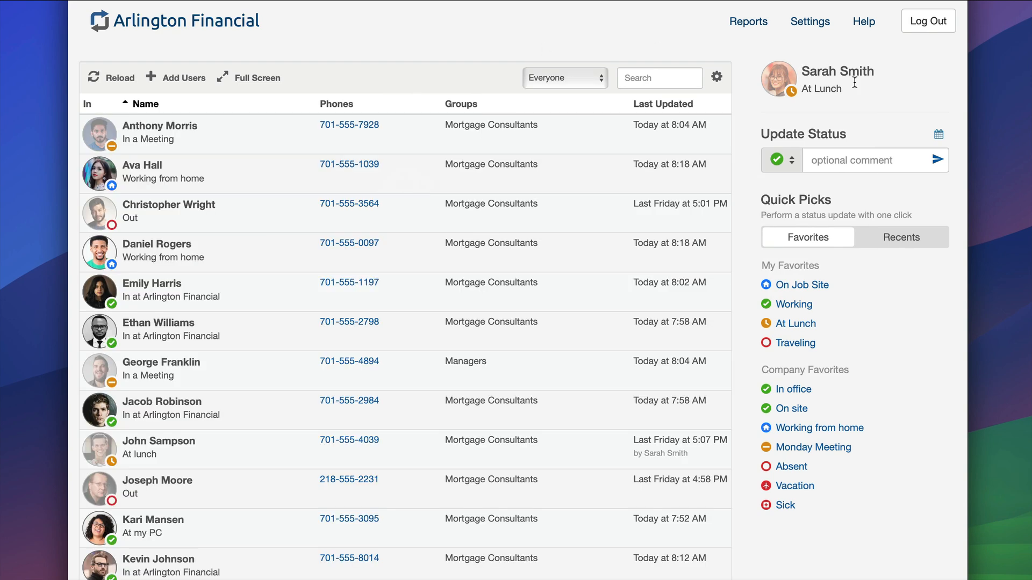
Step: Open the signed-in user's own status schedule and set the new entry's date and time to 07/26/2024 8:00 AM
{"action": "left_click", "coordinate": [939, 138]}
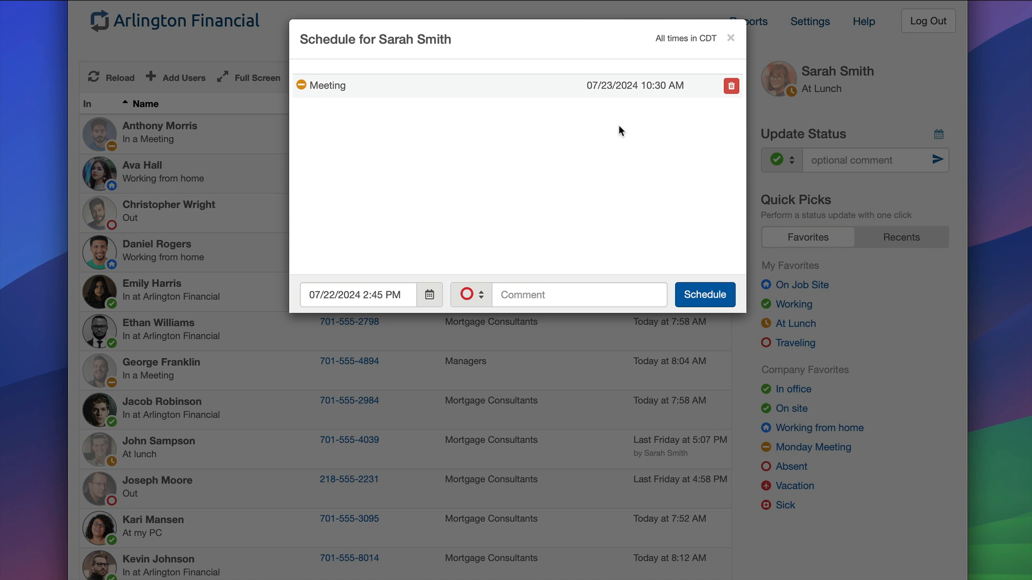
{"action": "left_click", "coordinate": [357, 293]}
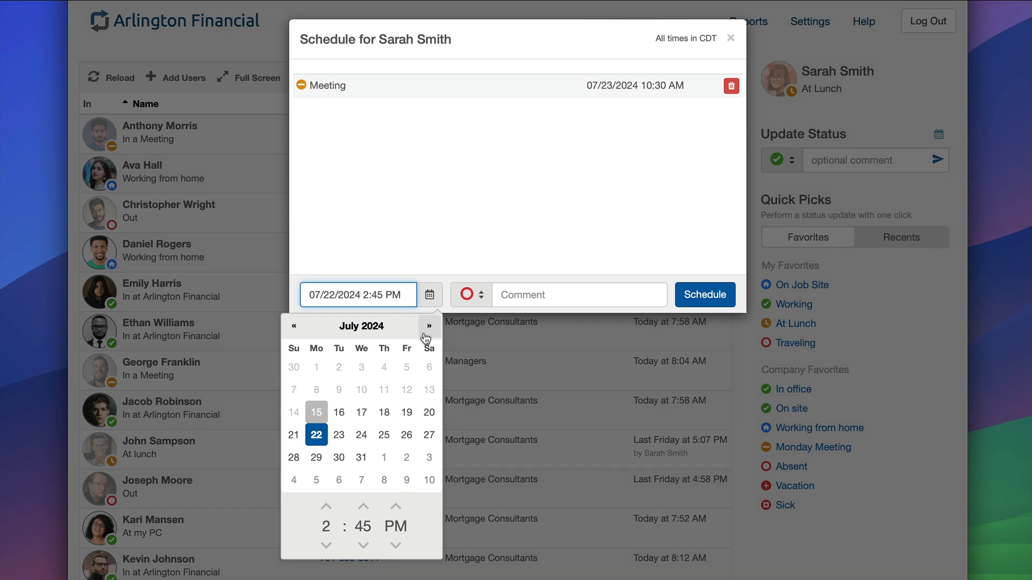
{"action": "left_click", "coordinate": [407, 437]}
{"action": "left_click", "coordinate": [326, 546]}
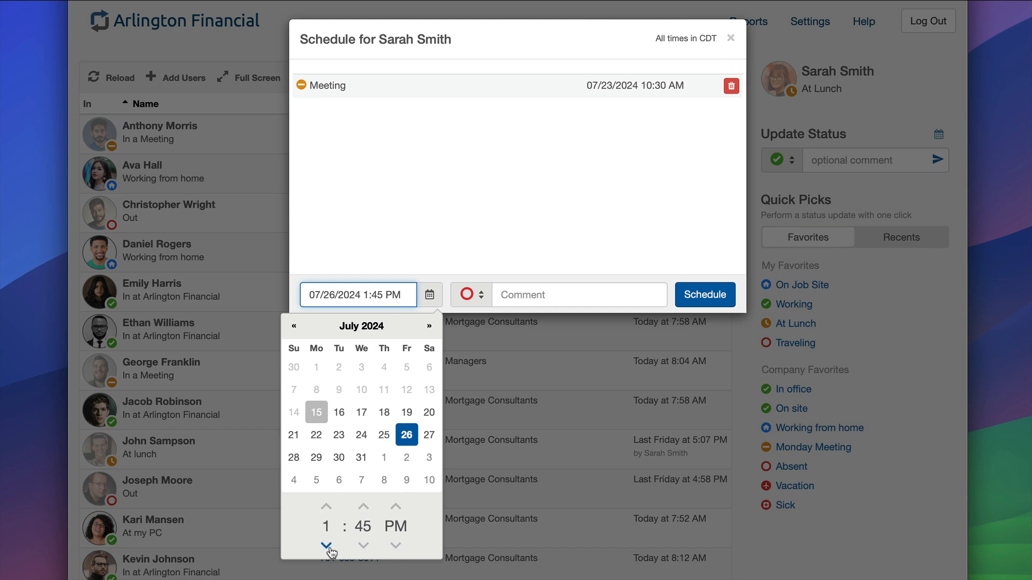
{"action": "left_click", "coordinate": [326, 546]}
{"action": "left_click", "coordinate": [327, 546]}
{"action": "left_click", "coordinate": [326, 546]}
{"action": "left_click", "coordinate": [327, 546]}
{"action": "left_click", "coordinate": [326, 546]}
{"action": "left_click", "coordinate": [363, 547]}
{"action": "left_click", "coordinate": [364, 547]}
{"action": "left_click", "coordinate": [368, 546]}
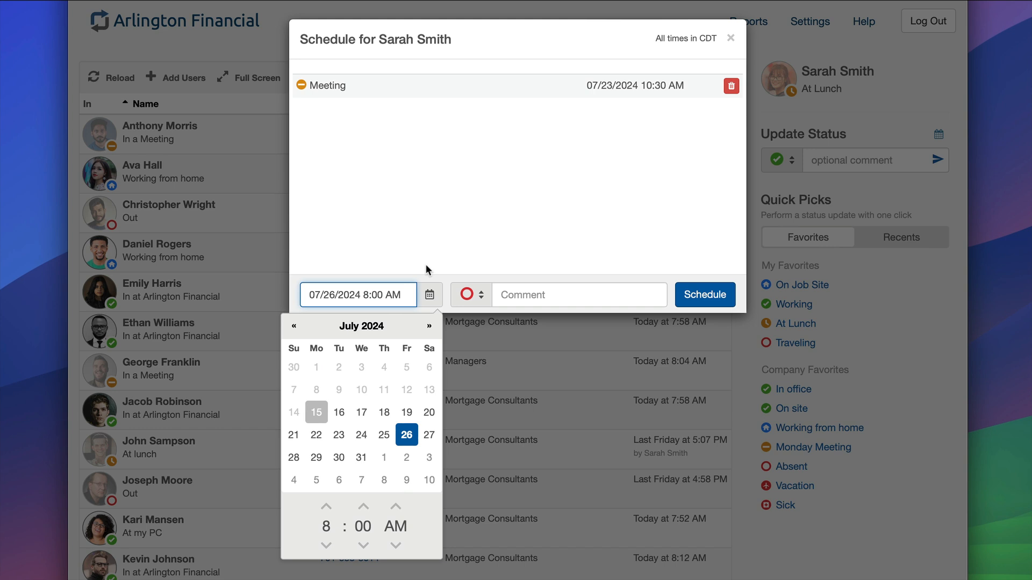
{"action": "key", "text": "Escape"}
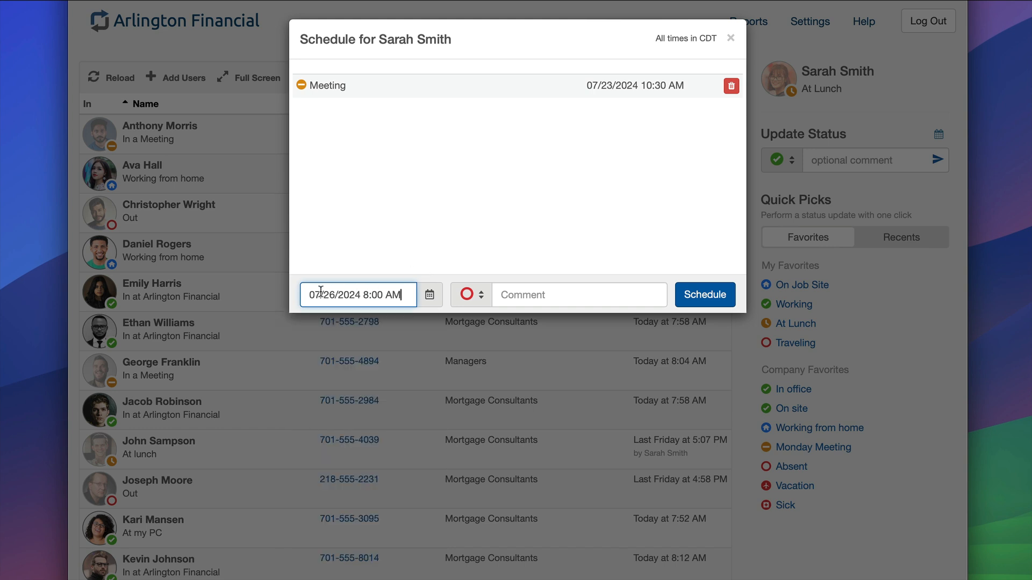
Step: Schedule the entry as Vacation with the comment "On vacation, back Monday" and close the schedule
{"action": "left_click", "coordinate": [478, 302]}
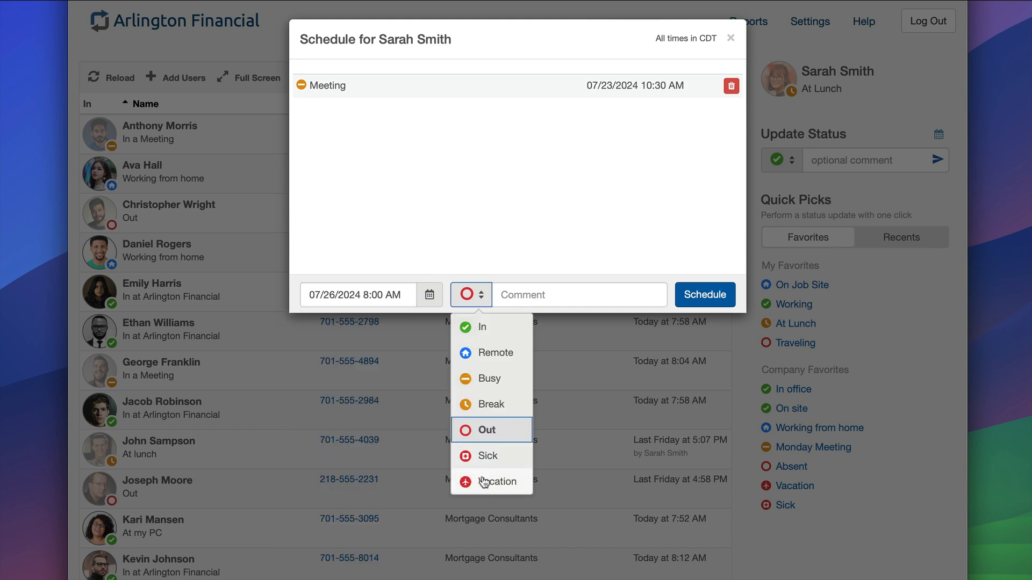
{"action": "left_click", "coordinate": [484, 482]}
{"action": "left_click", "coordinate": [531, 290]}
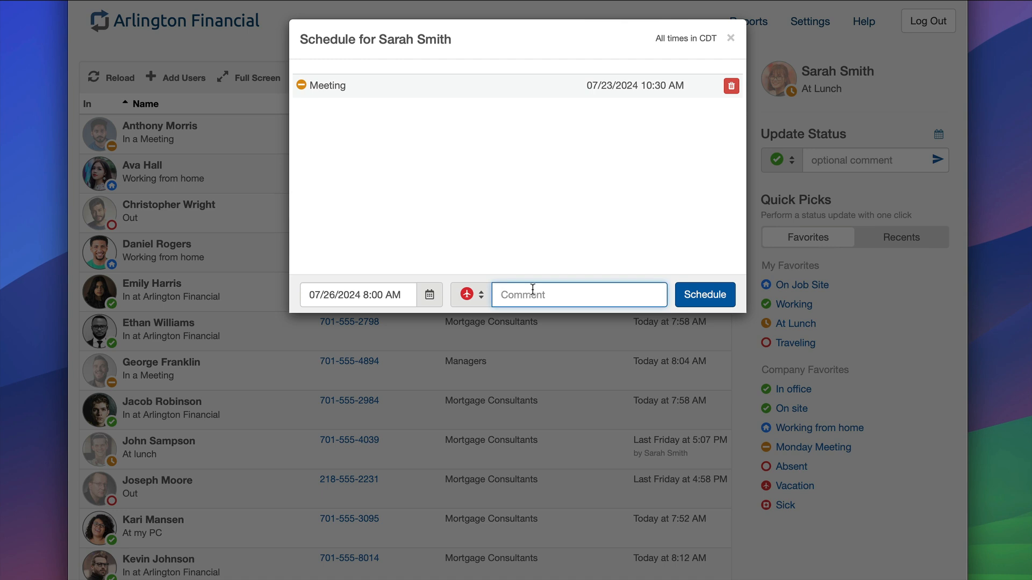
{"action": "type", "text": "On vacation, back Mo"}
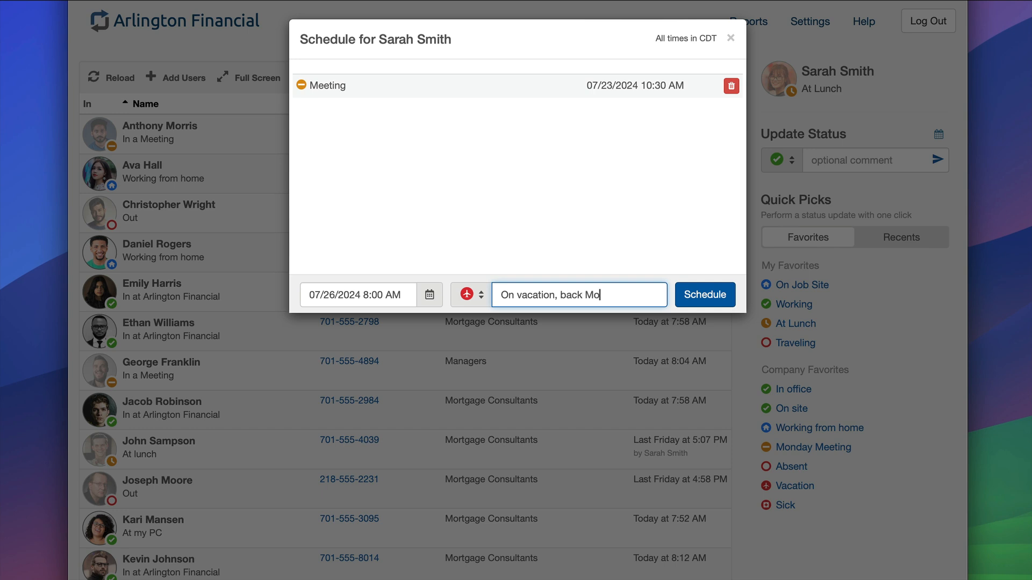
{"action": "type", "text": "nday"}
{"action": "left_click", "coordinate": [706, 297]}
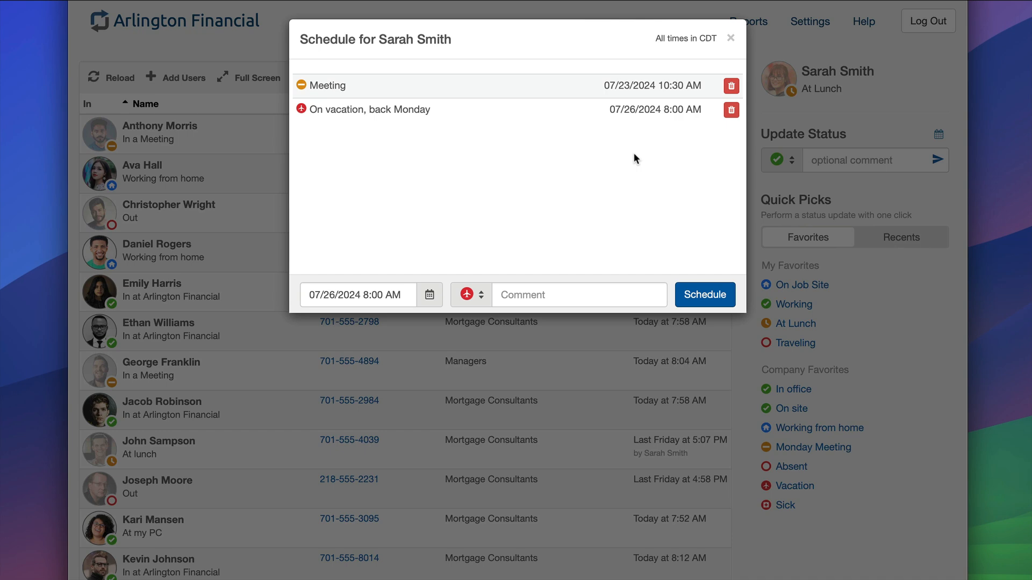
{"action": "left_click", "coordinate": [228, 151]}
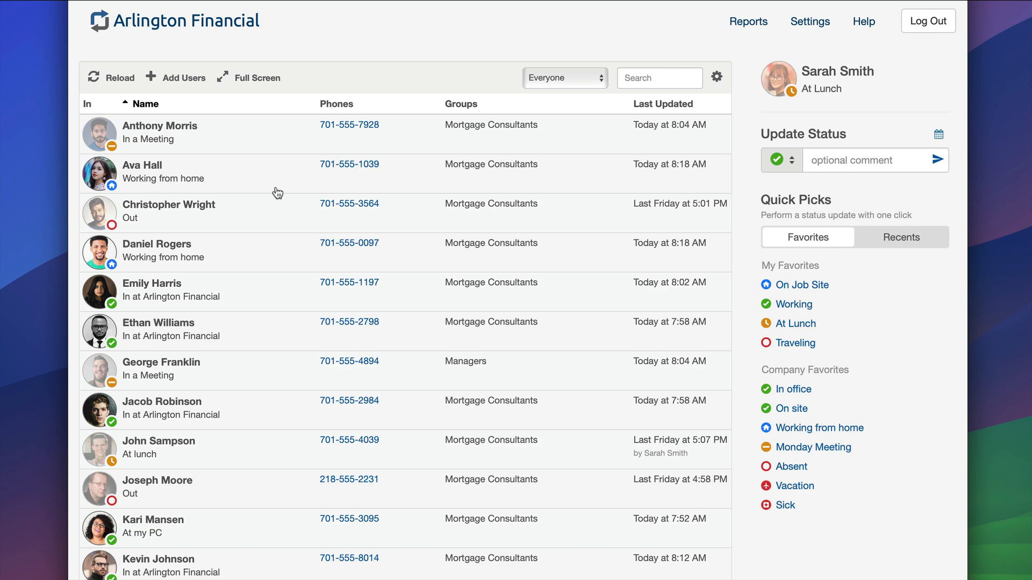
Step: Review the scheduled statuses in the signed-in user's own board entry, then close the user information
{"action": "scroll", "coordinate": [232, 226], "scroll_direction": "down", "scroll_amount": 3}
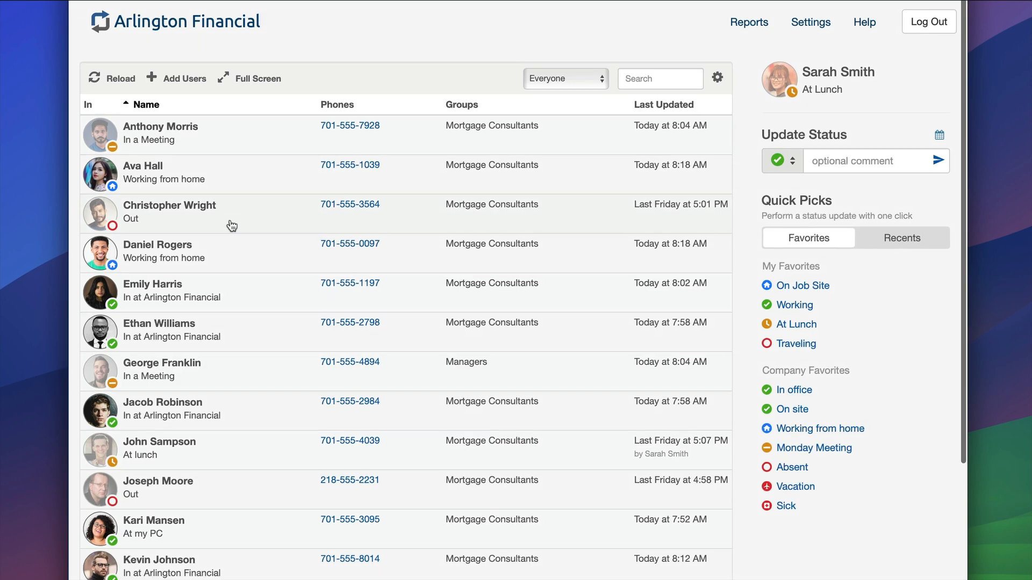
{"action": "scroll", "coordinate": [232, 226], "scroll_direction": "down", "scroll_amount": 4}
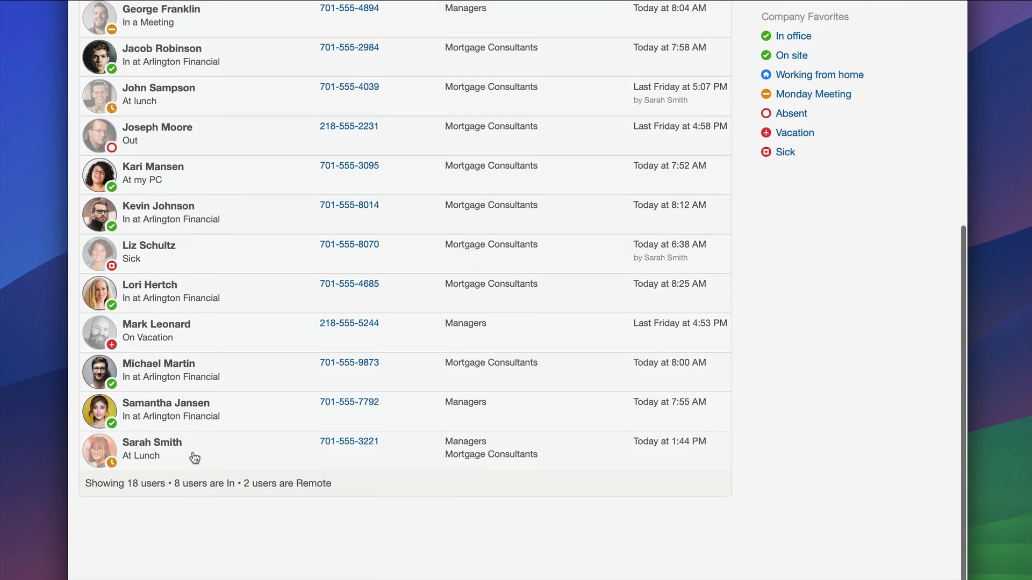
{"action": "left_click", "coordinate": [195, 458]}
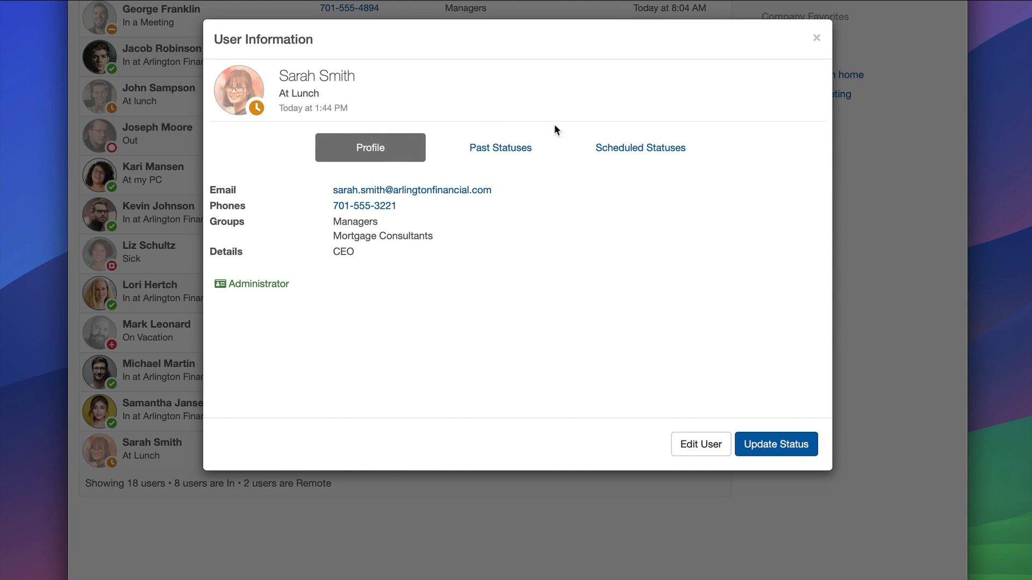
{"action": "left_click", "coordinate": [622, 156]}
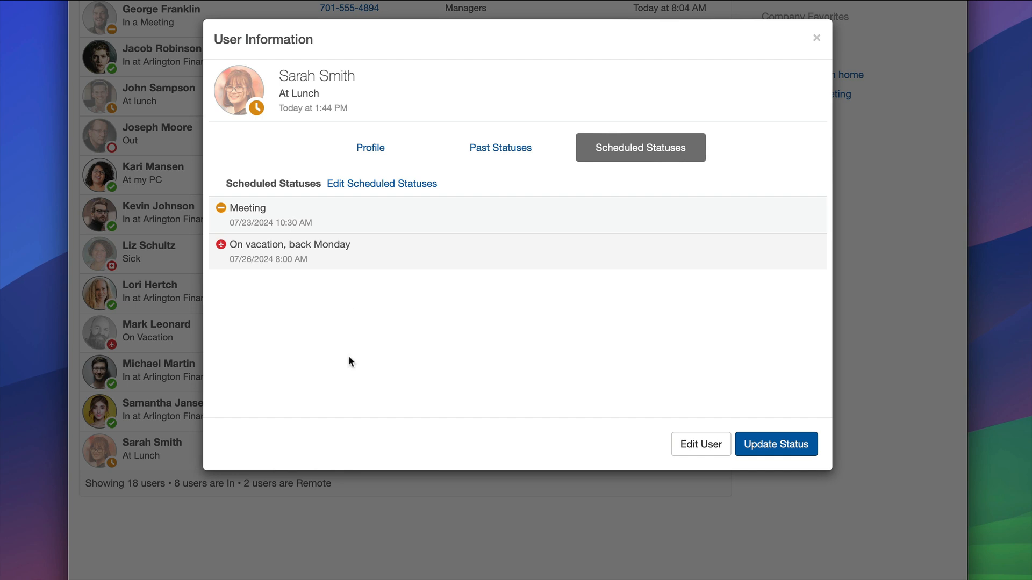
{"action": "left_click", "coordinate": [366, 566]}
Step: Review the first listed user's seven-day status history and the source of each update, check the scheduled statuses and profile, then close the user information
{"action": "scroll", "coordinate": [357, 318], "scroll_direction": "up", "scroll_amount": 5}
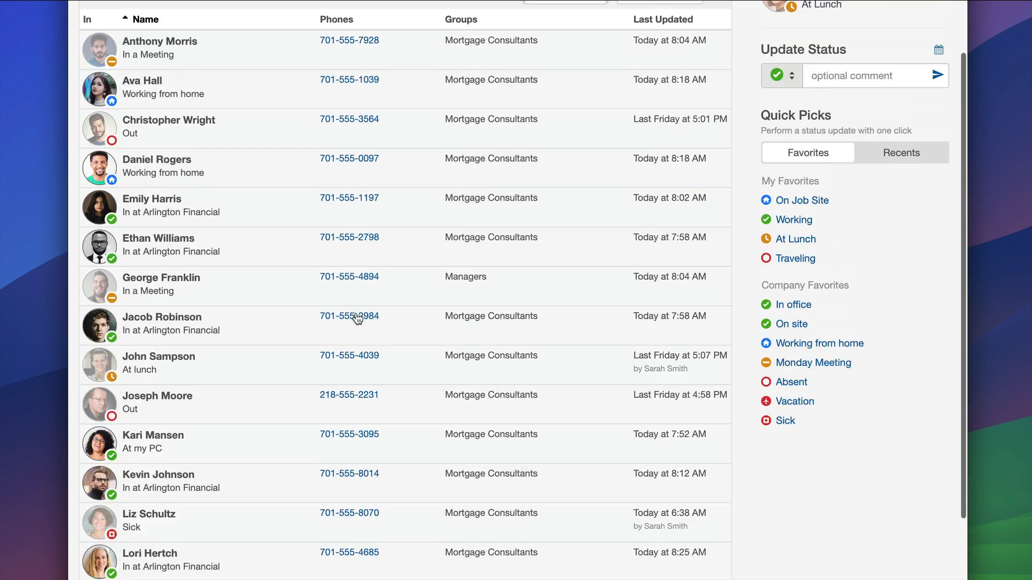
{"action": "scroll", "coordinate": [358, 319], "scroll_direction": "up", "scroll_amount": 2}
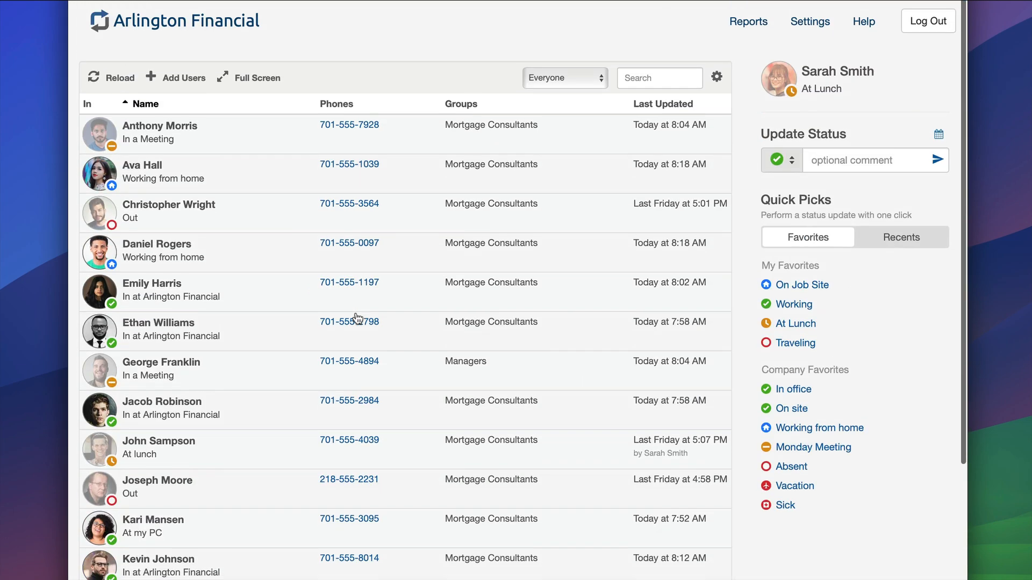
{"action": "left_click", "coordinate": [203, 140]}
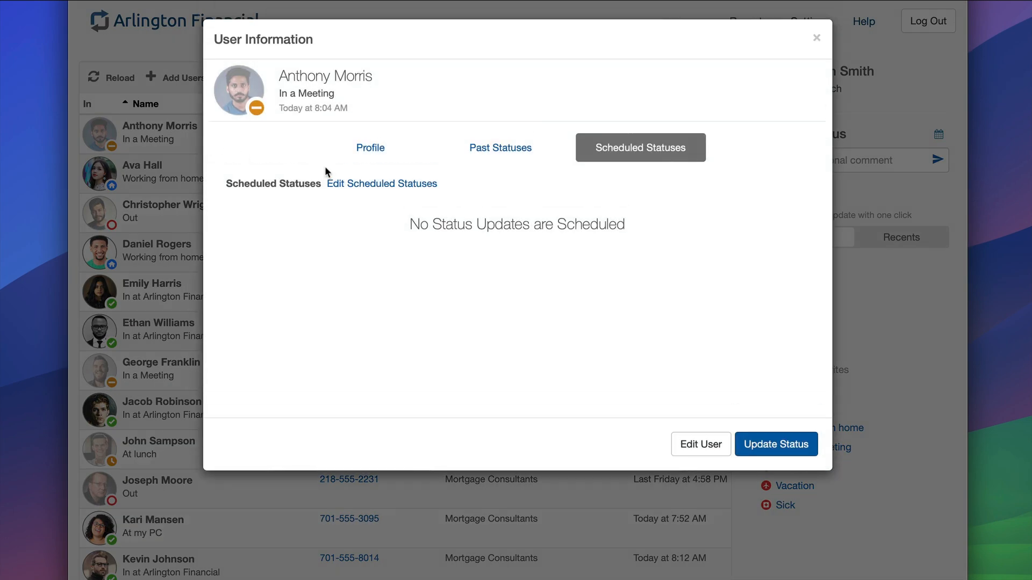
{"action": "left_click", "coordinate": [481, 155]}
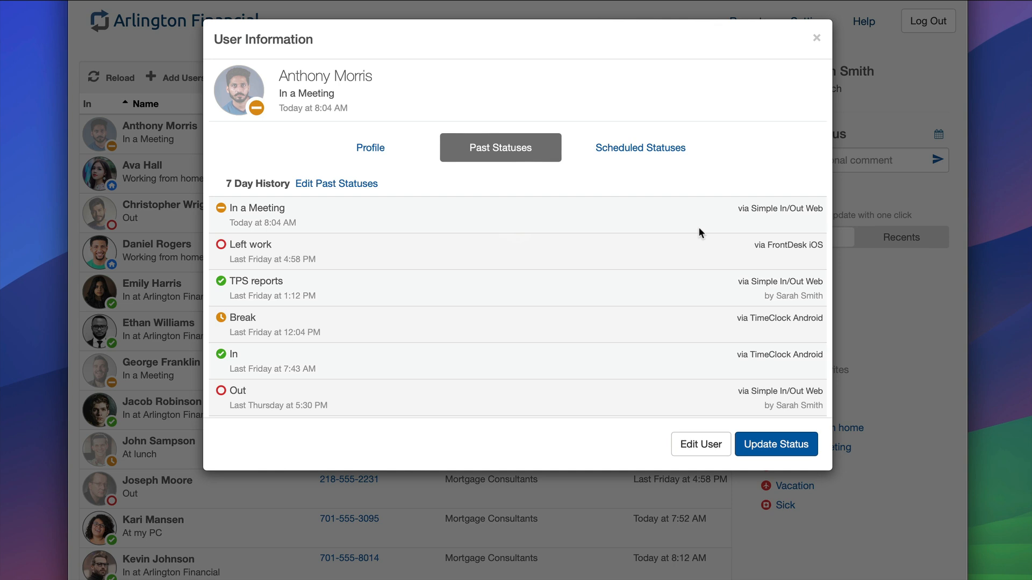
{"action": "scroll", "coordinate": [699, 229], "scroll_direction": "down", "scroll_amount": 5}
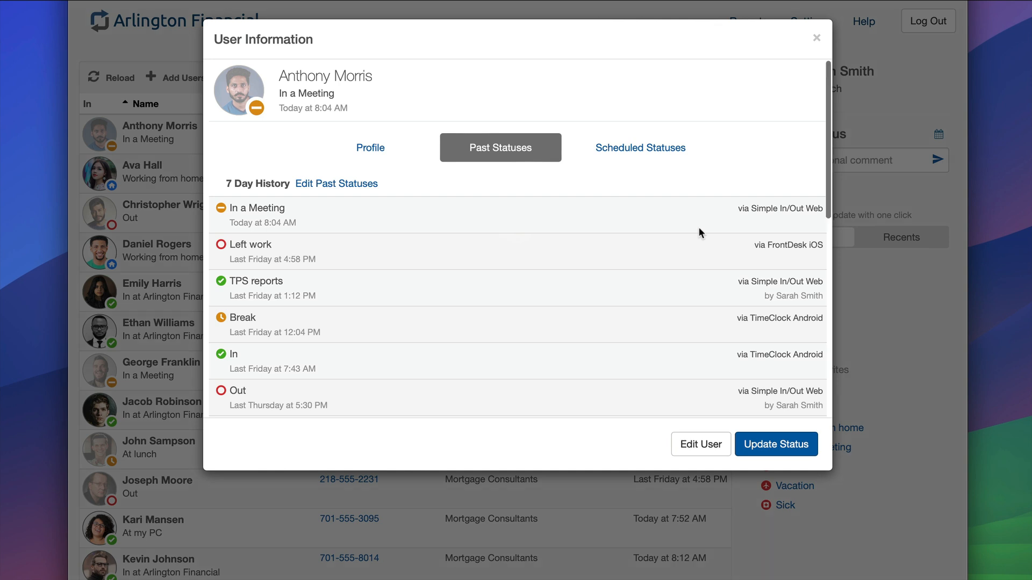
{"action": "scroll", "coordinate": [698, 227], "scroll_direction": "down", "scroll_amount": 5}
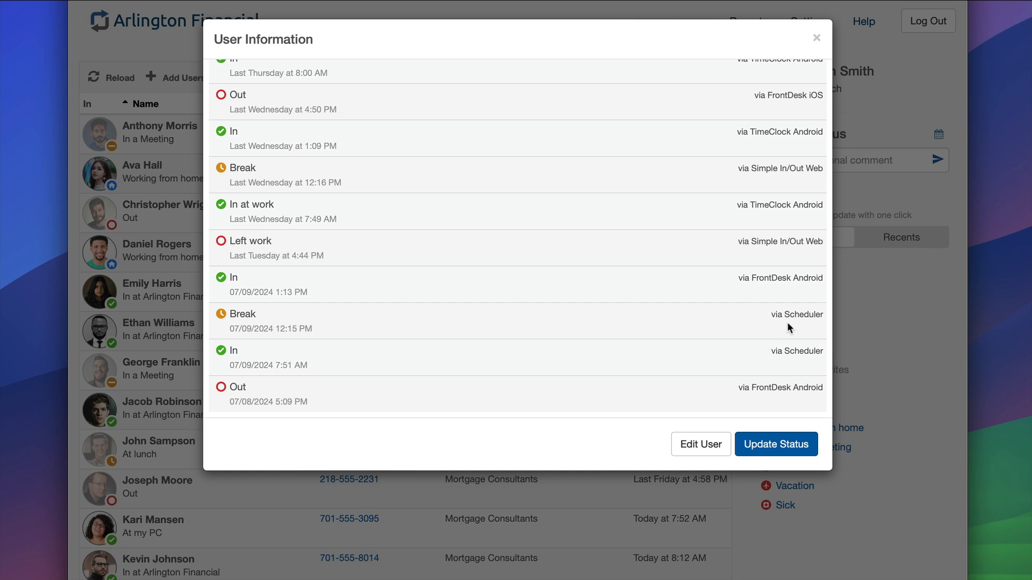
{"action": "scroll", "coordinate": [787, 322], "scroll_direction": "up", "scroll_amount": 15}
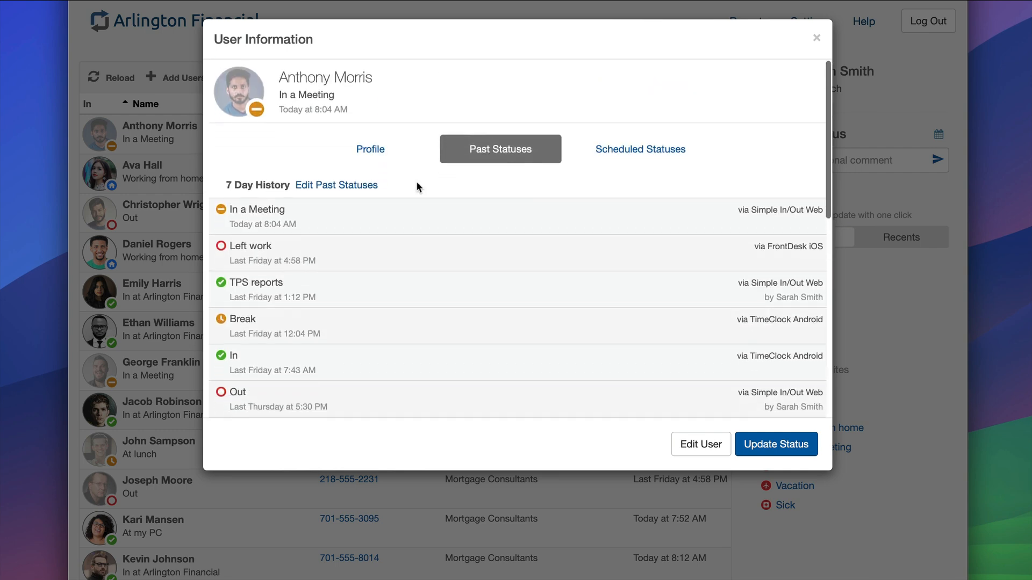
{"action": "left_click", "coordinate": [675, 146]}
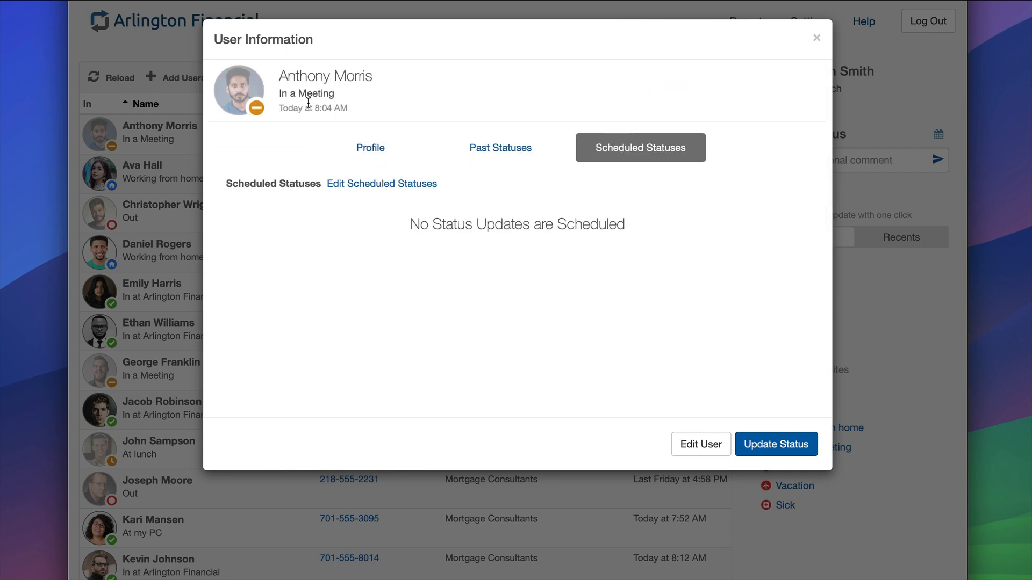
{"action": "left_click", "coordinate": [401, 147]}
{"action": "left_click", "coordinate": [140, 80]}
Step: Reopen the signed-in user's own information from the end of the board and show the scheduled statuses
{"action": "scroll", "coordinate": [186, 280], "scroll_direction": "down", "scroll_amount": 8}
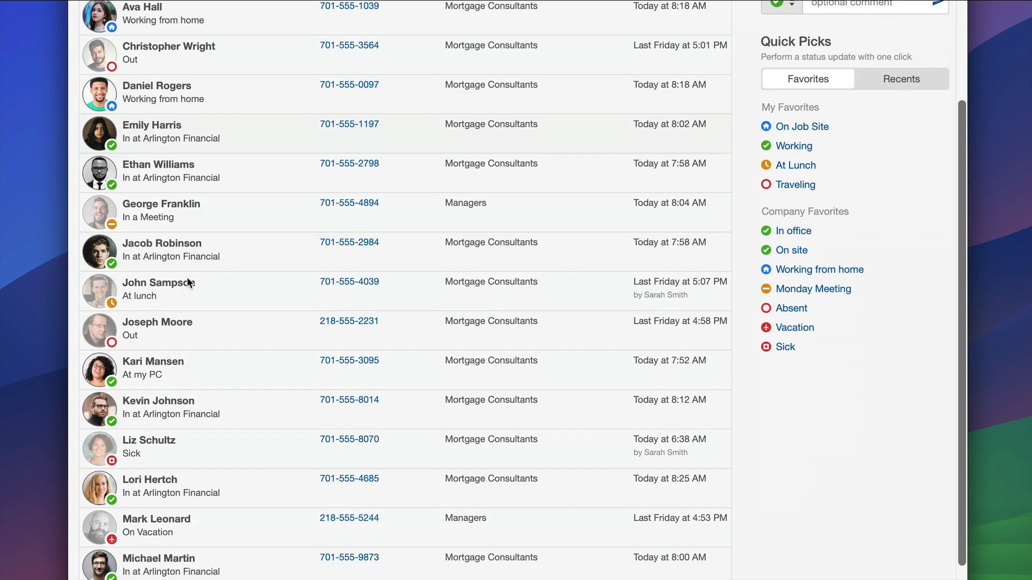
{"action": "left_click", "coordinate": [209, 402]}
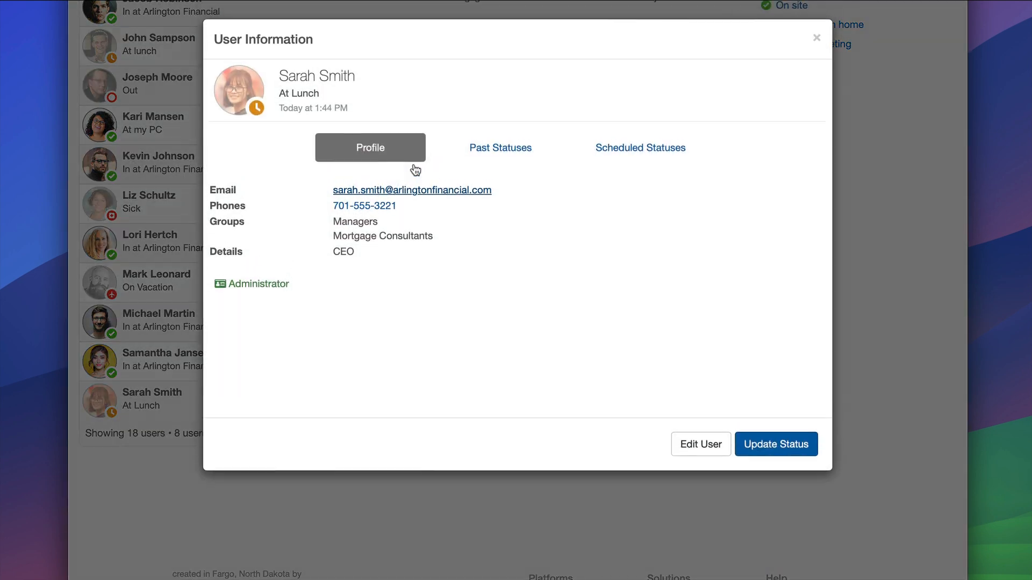
{"action": "left_click", "coordinate": [588, 160]}
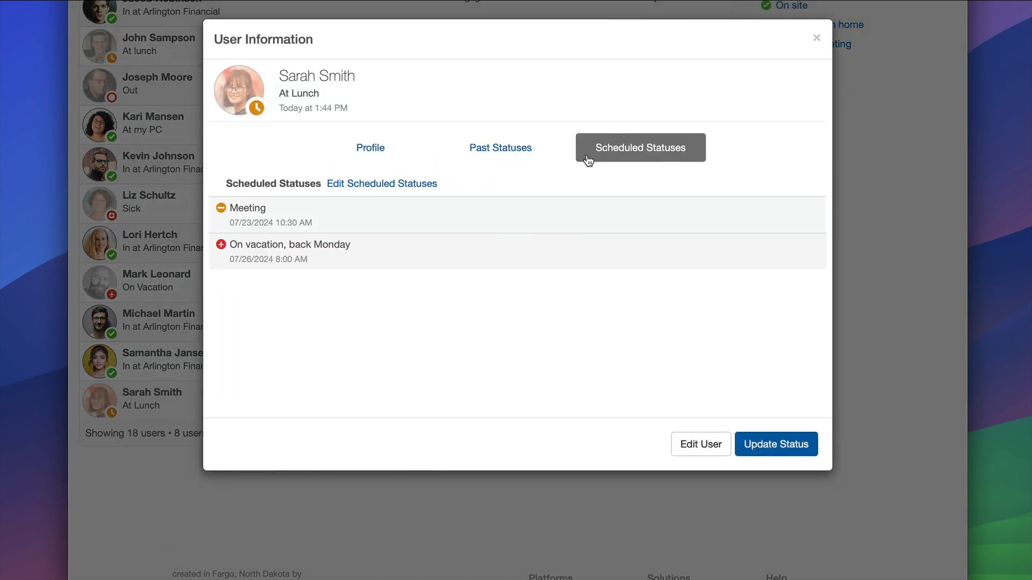